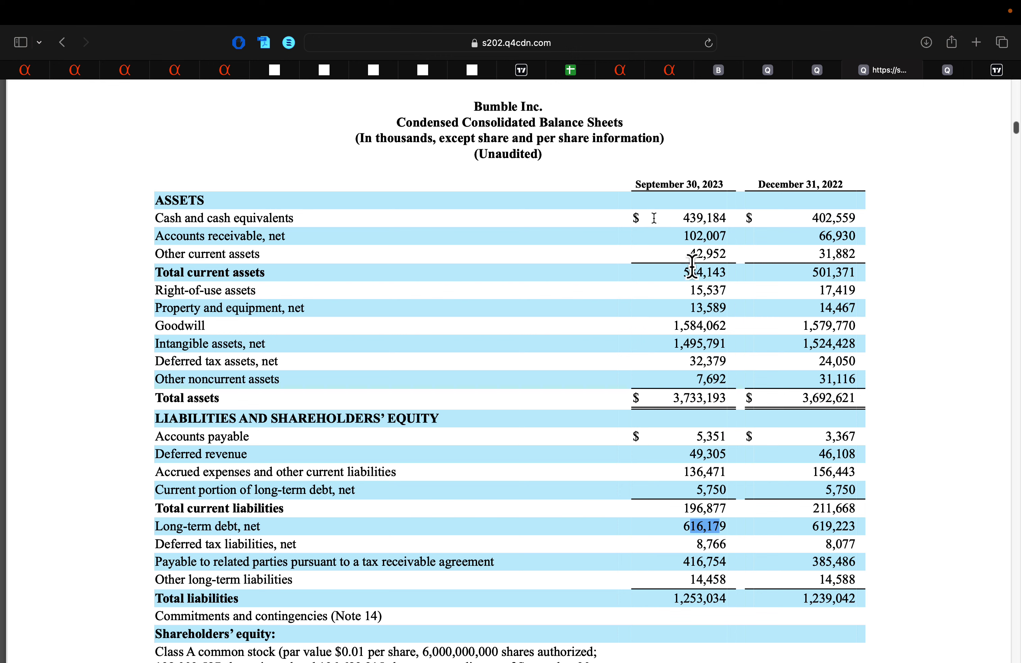
Highlight total current assets for September 30, 2023 on Bumble's balance sheet and review the liabilities down to shareholders' equity.
drag(681, 273, 738, 276)
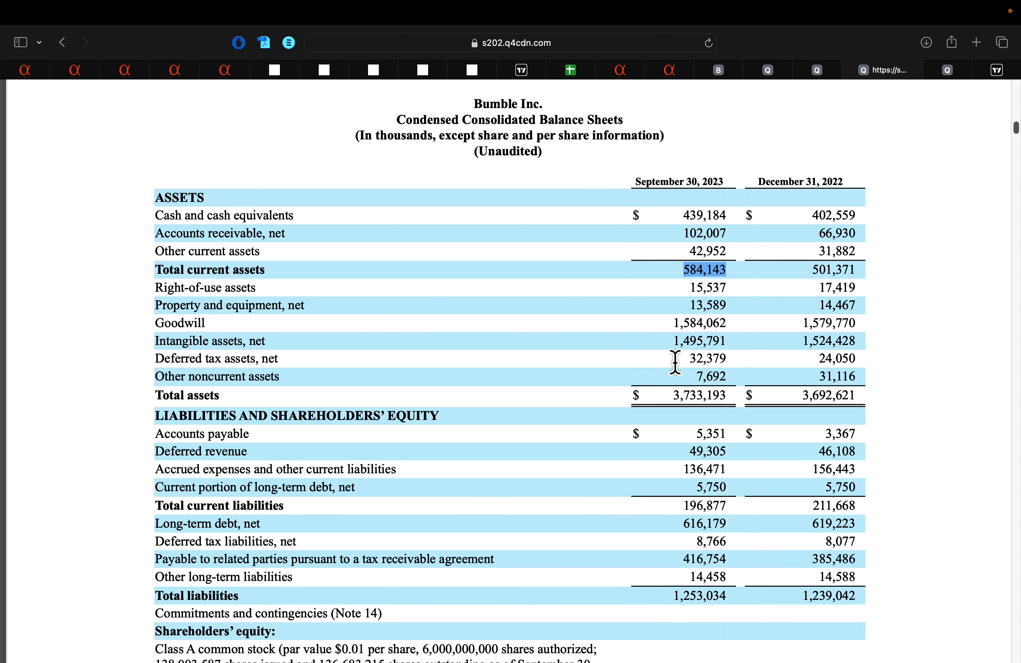
scroll(697, 427, down, 5)
scroll(702, 429, down, 3)
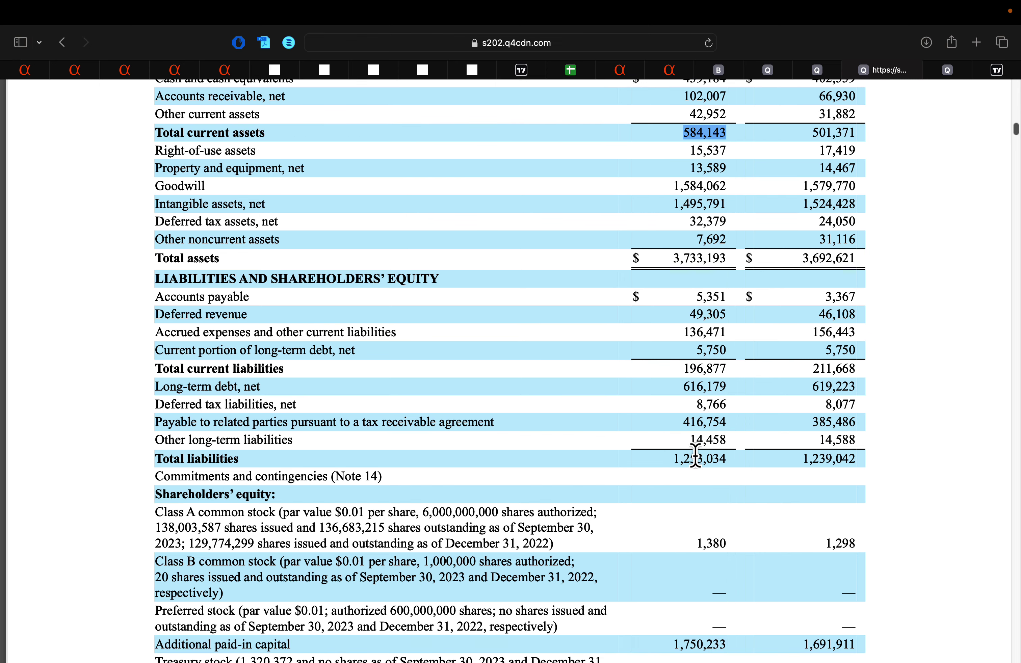
scroll(685, 538, down, 2)
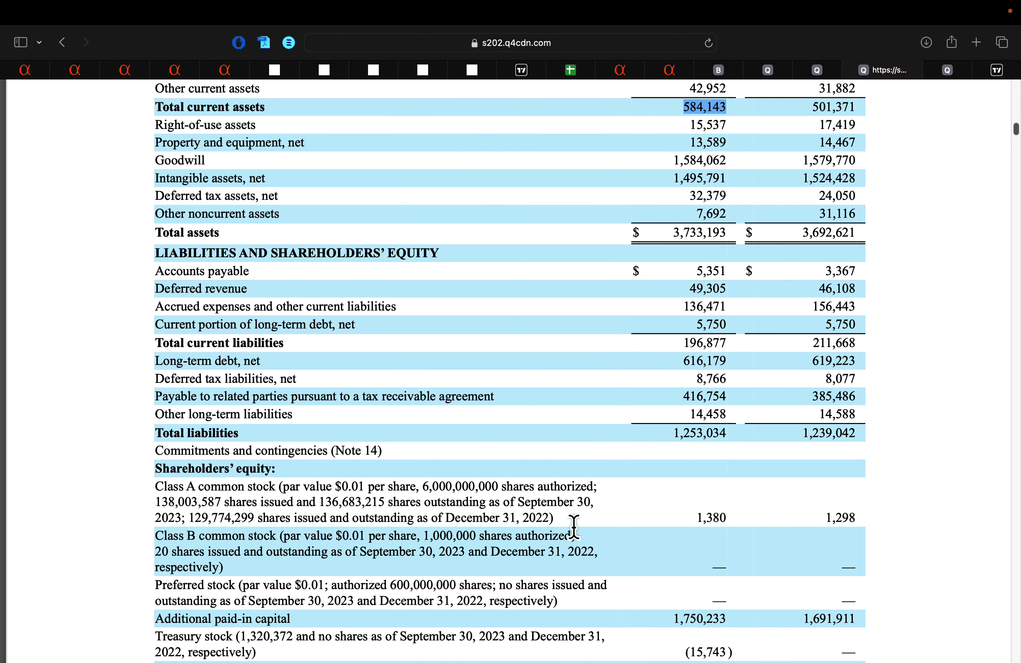
scroll(573, 528, down, 2)
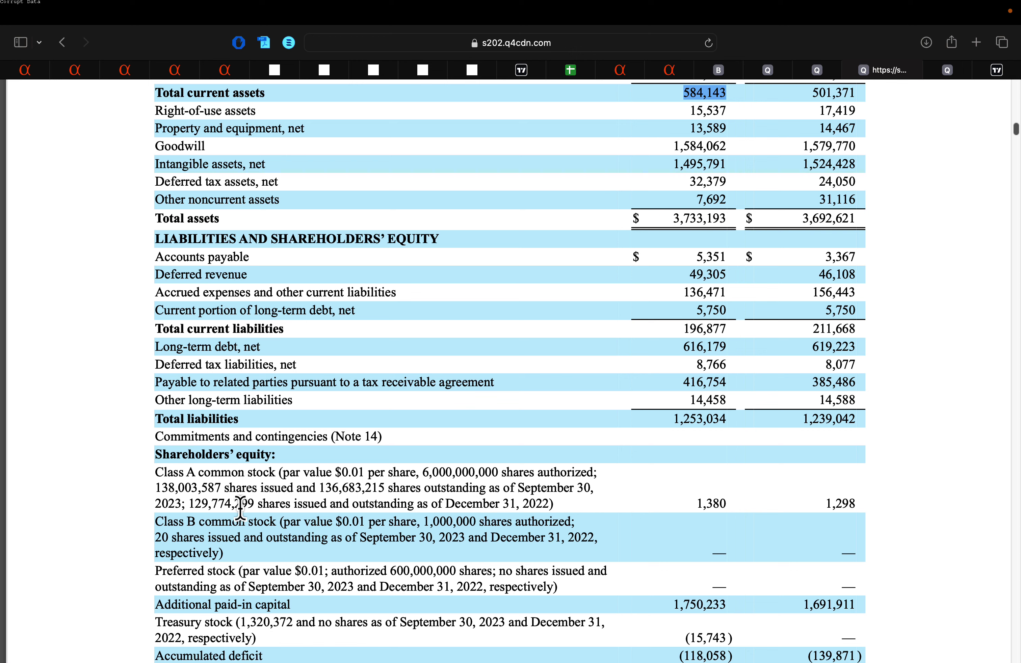
Highlight the Class A shares outstanding as of December 31, 2022 and as of September 30, 2023, comparing the two counts.
drag(182, 503, 278, 508)
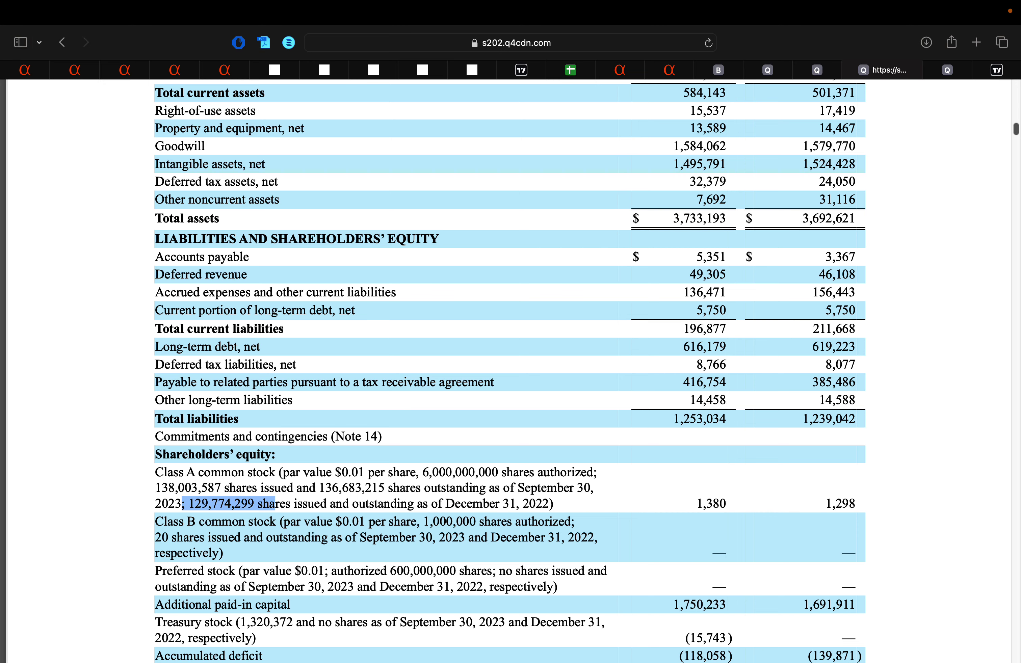
scroll(445, 463, up, 10)
scroll(404, 465, down, 5)
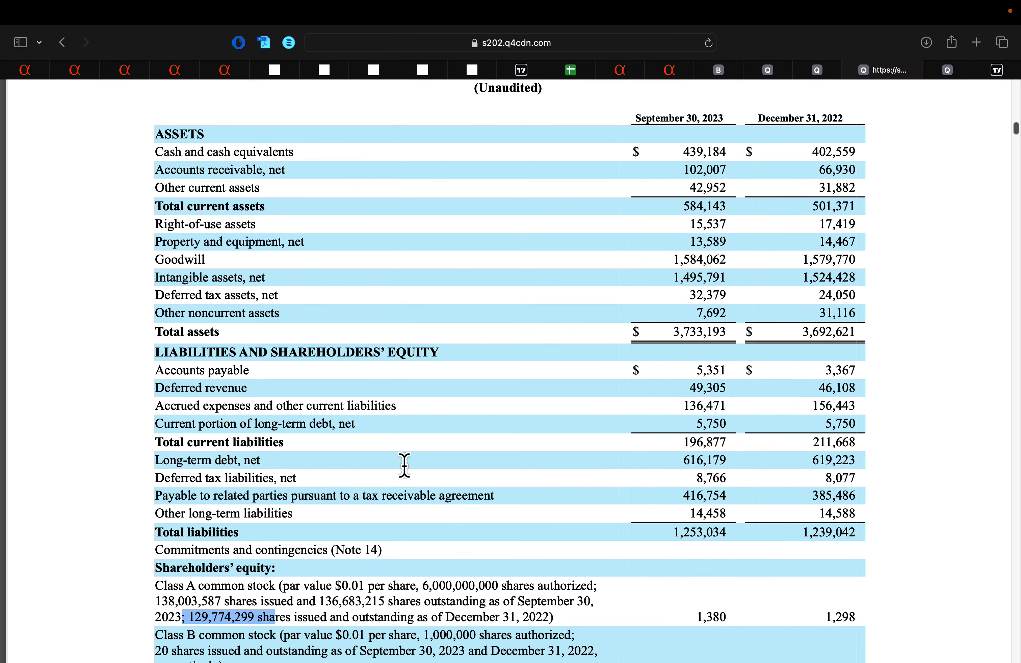
scroll(403, 468, down, 1)
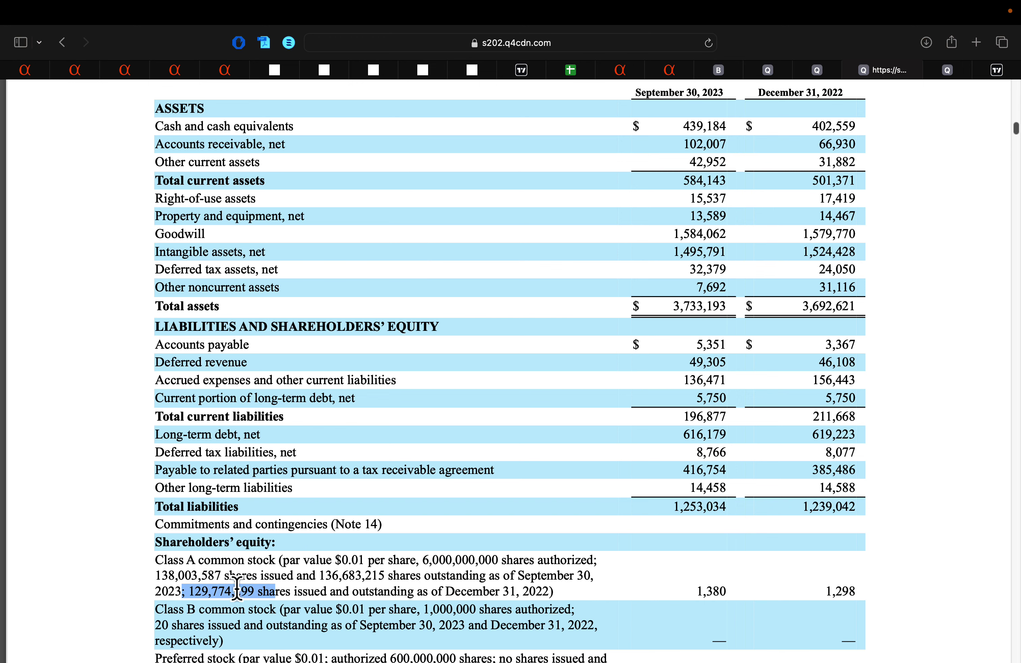
drag(317, 575, 406, 571)
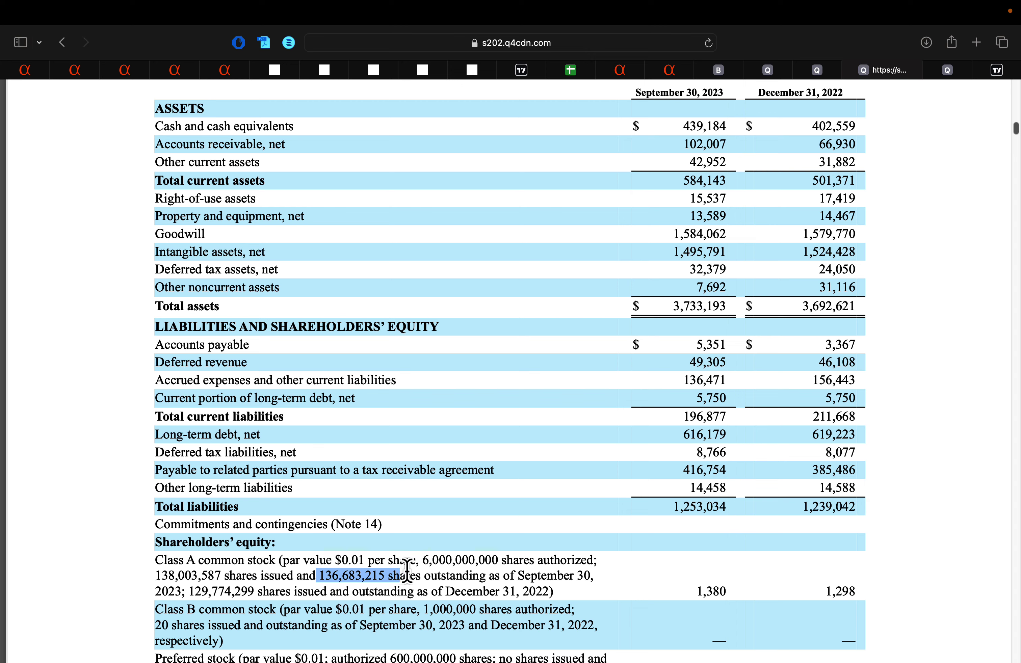
scroll(652, 556, down, 1)
scroll(650, 551, down, 5)
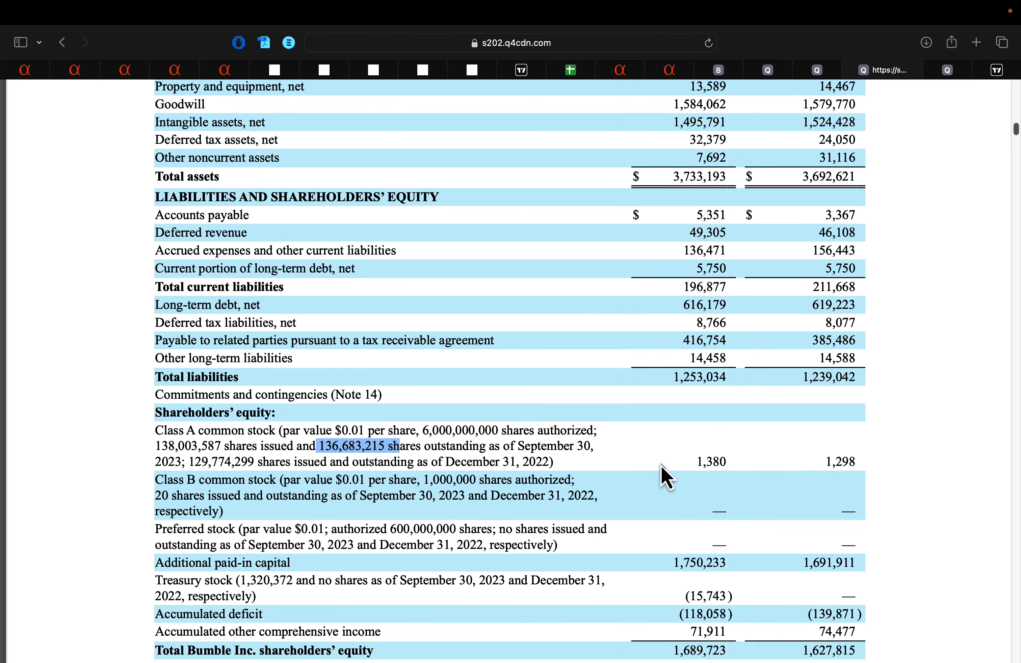
scroll(663, 474, up, 1)
scroll(663, 434, up, 4)
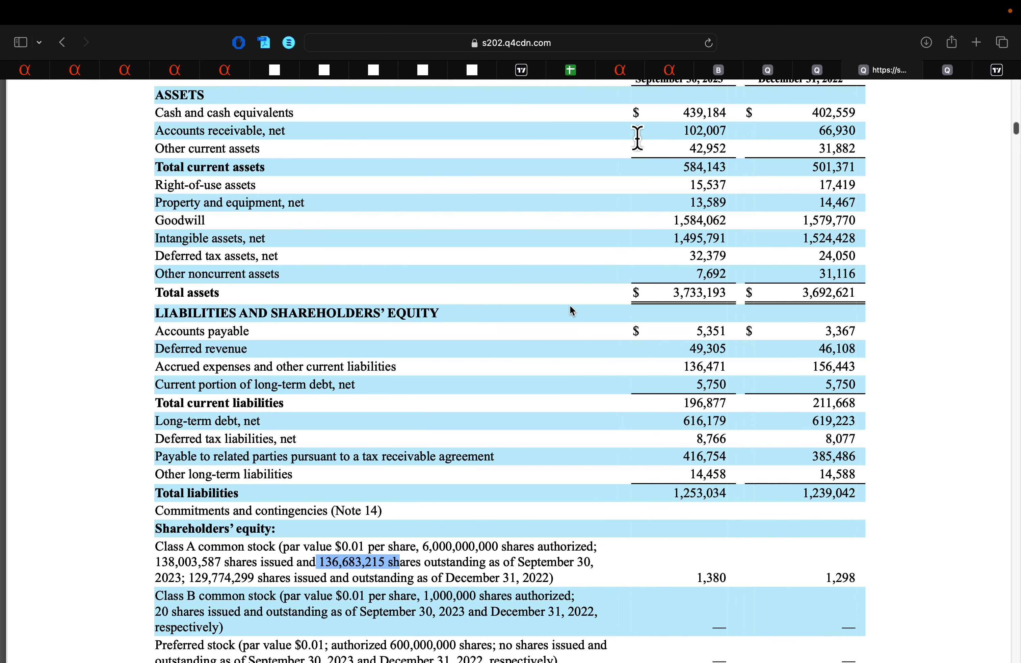
Open Bumble's cash flow statement and highlight the nine-month 2023 net earnings, the period heading and the stock-based compensation expense.
click(949, 71)
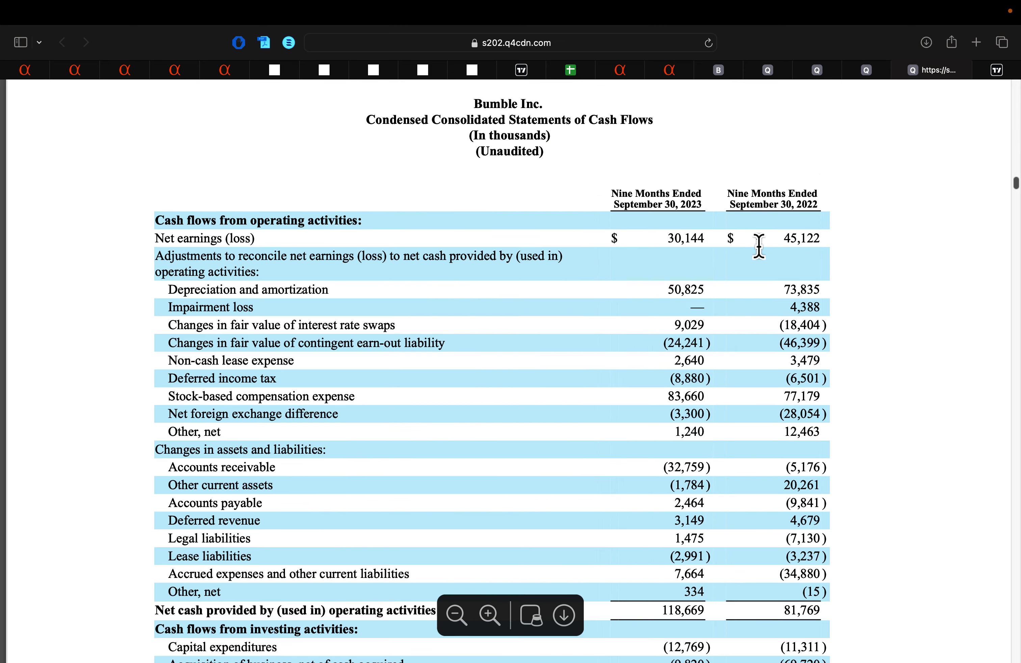
scroll(759, 246, down, 1)
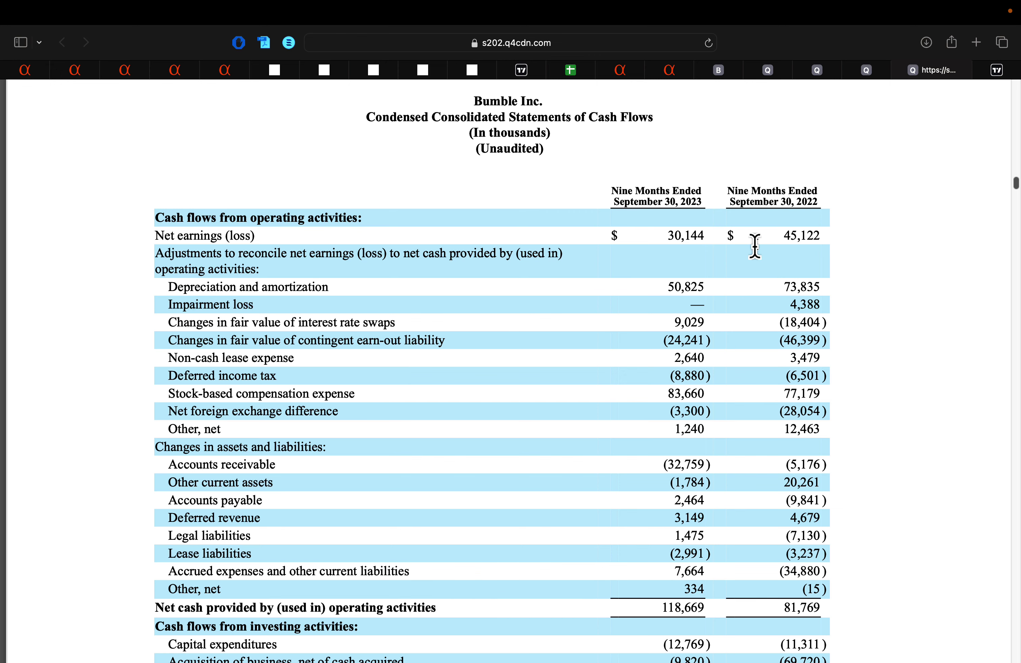
drag(661, 238, 727, 241)
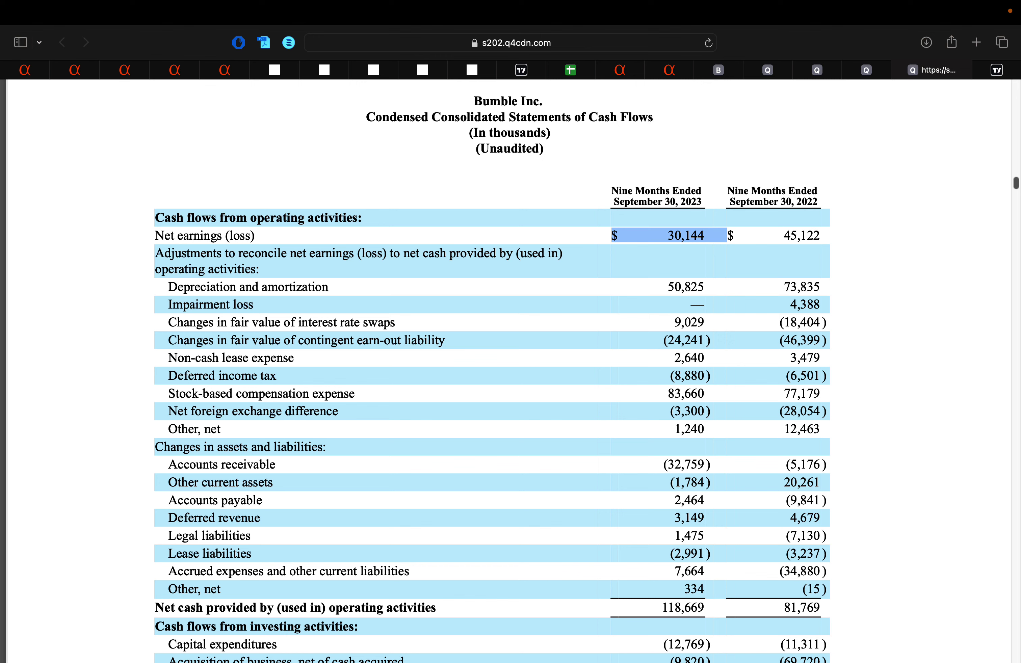
drag(609, 191, 709, 194)
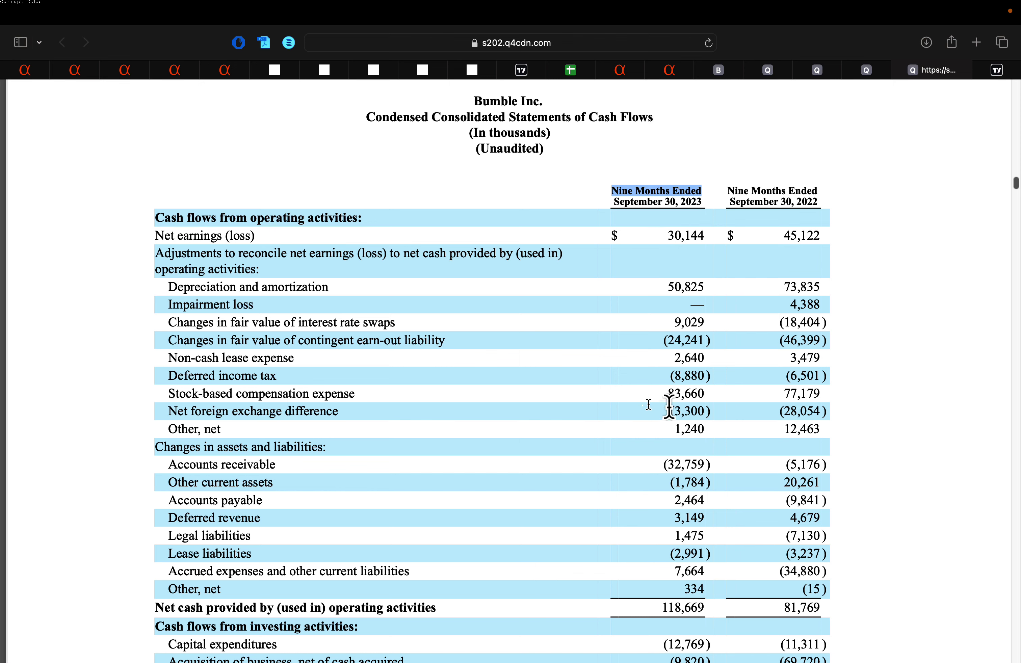
click(709, 392)
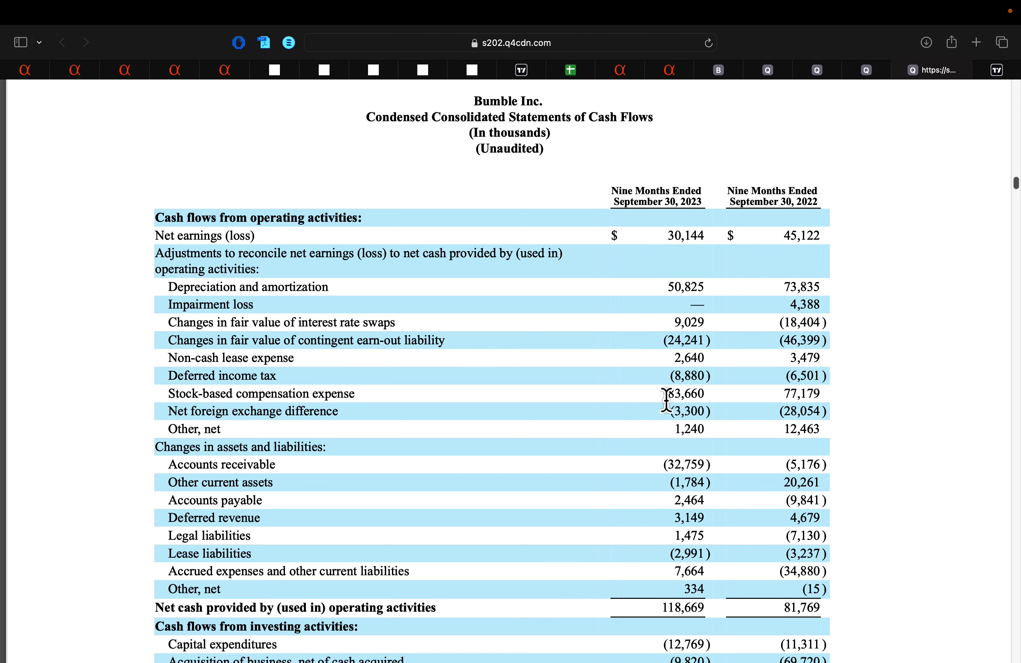
double_click(687, 396)
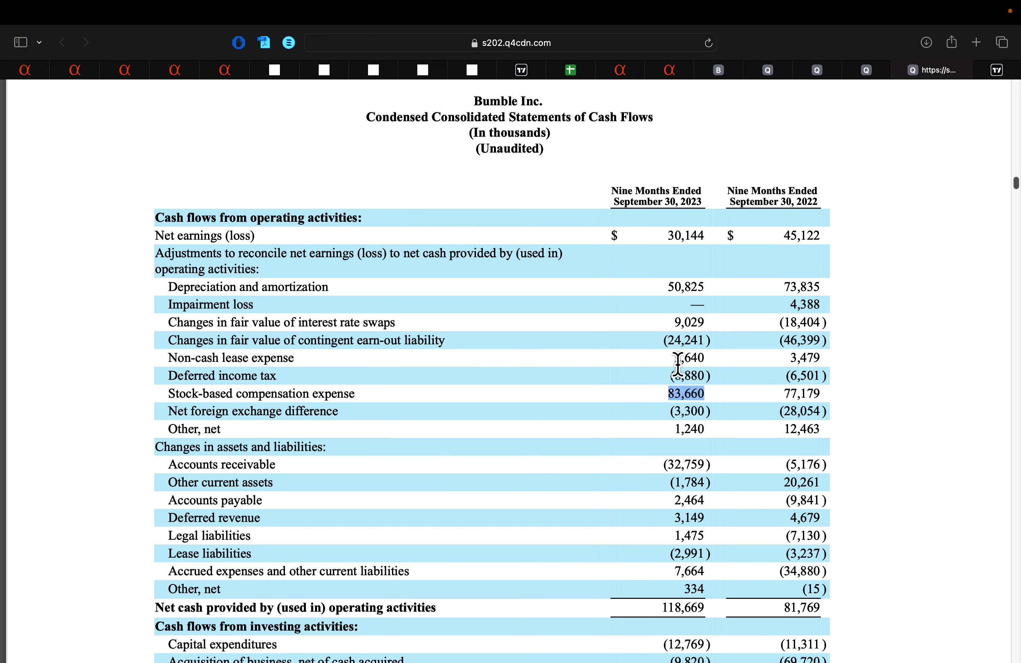
Review the cash flow statement's operating, investing and financing totals down to the 2023 share repurchases.
scroll(677, 365, down, 2)
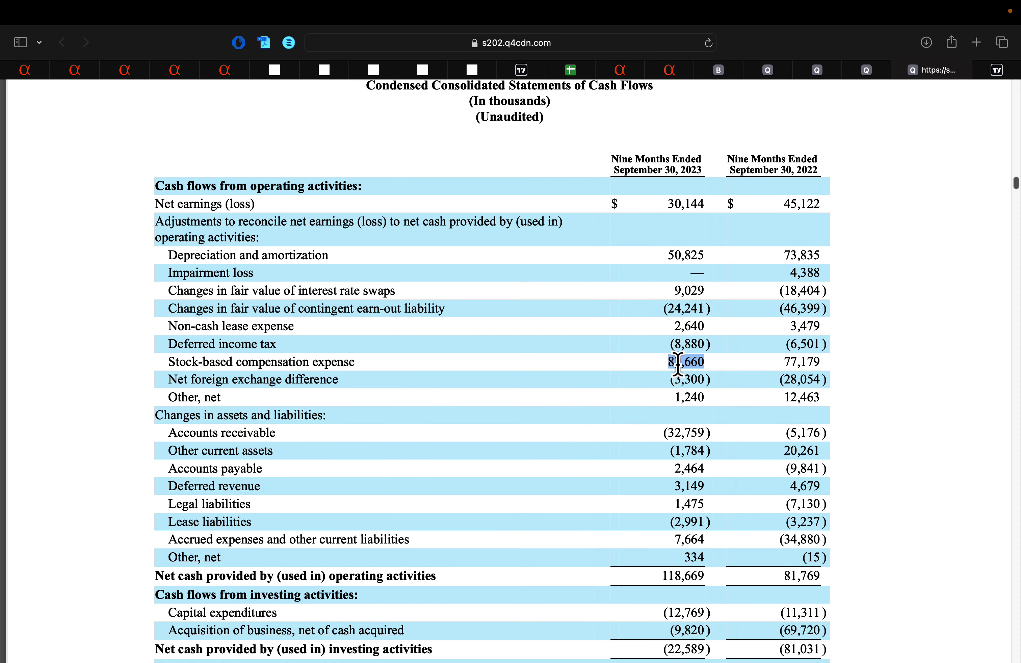
scroll(677, 365, down, 5)
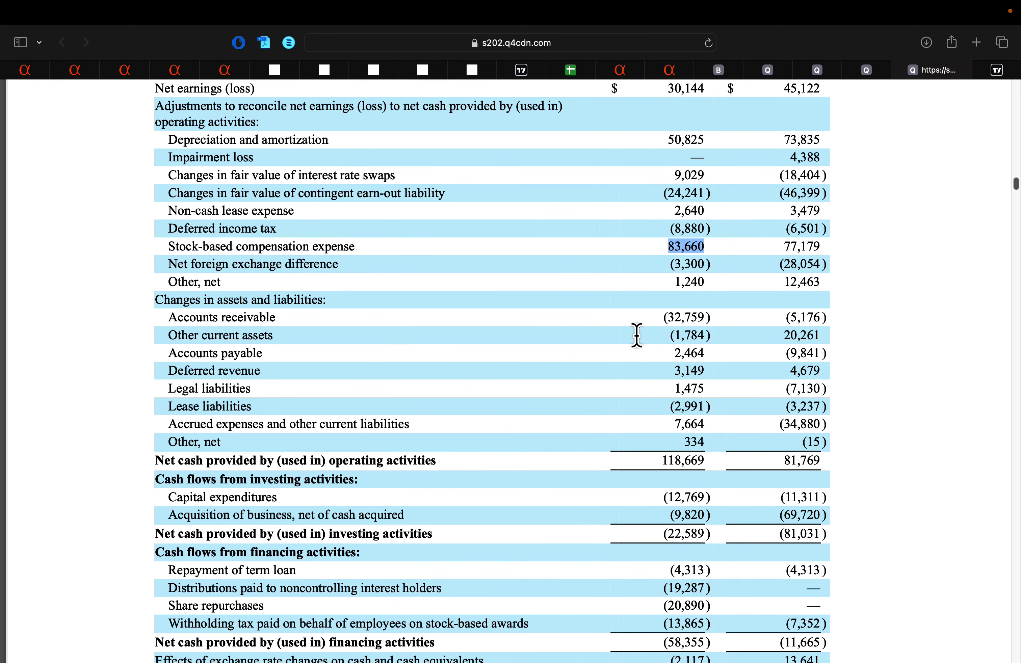
scroll(637, 335, down, 1)
scroll(625, 359, down, 1)
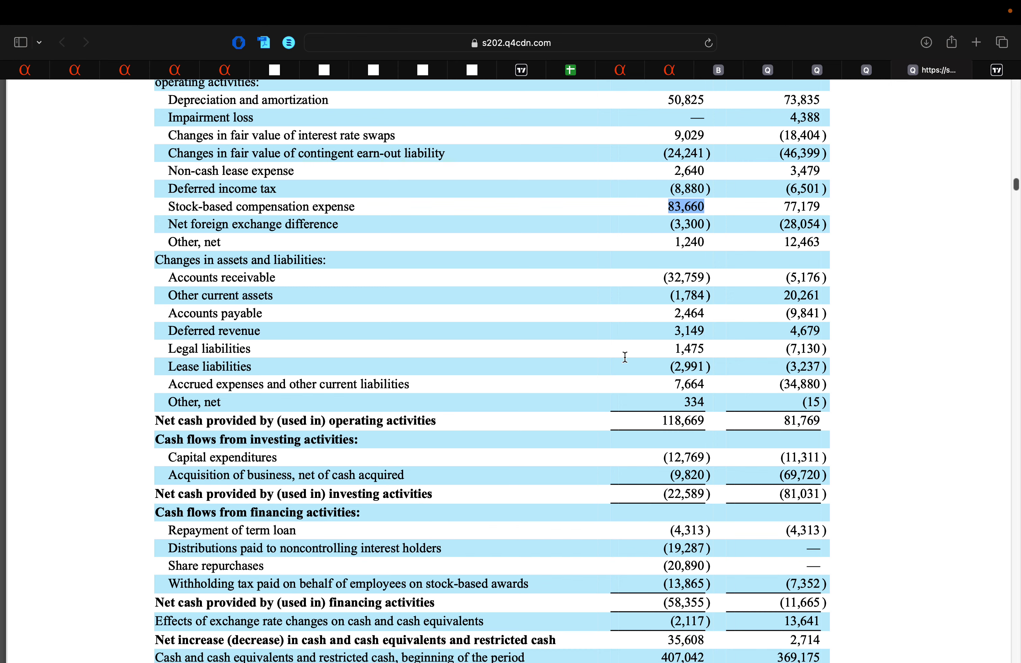
click(667, 564)
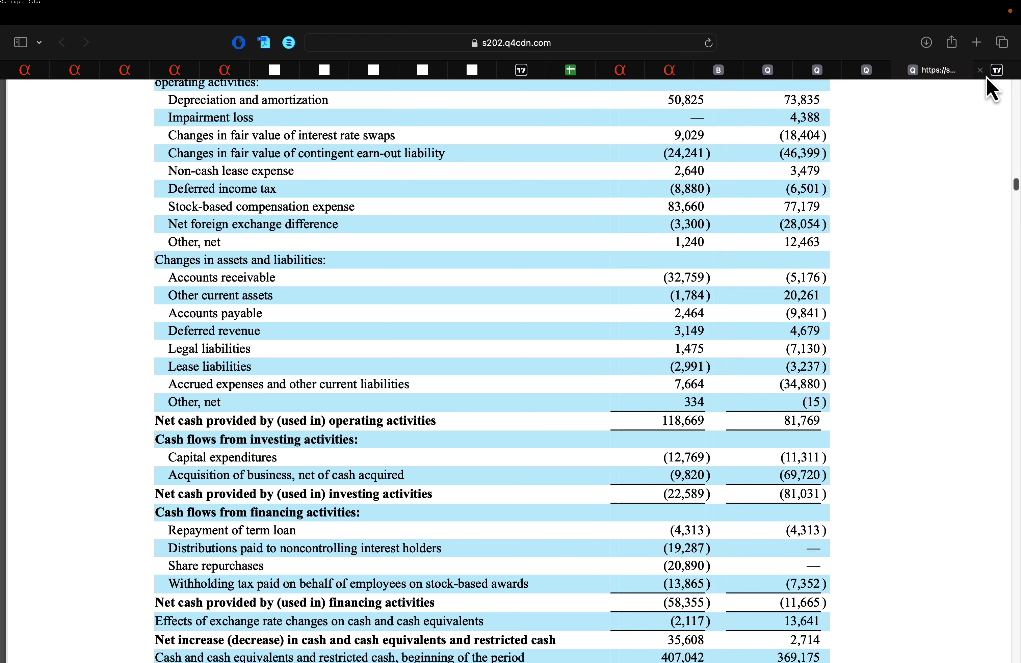
Check Bumble's 2024 EPS in the Fair Value Calculator spreadsheet and highlight its Dec 2024 YoY growth on the Seeking Alpha estimates page.
click(572, 71)
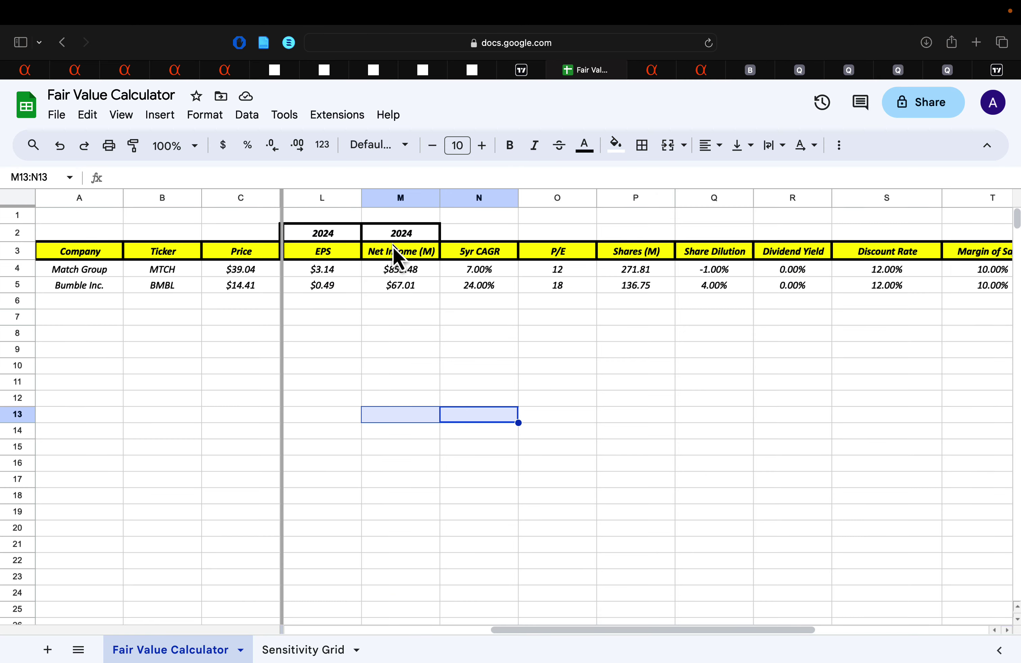
click(351, 315)
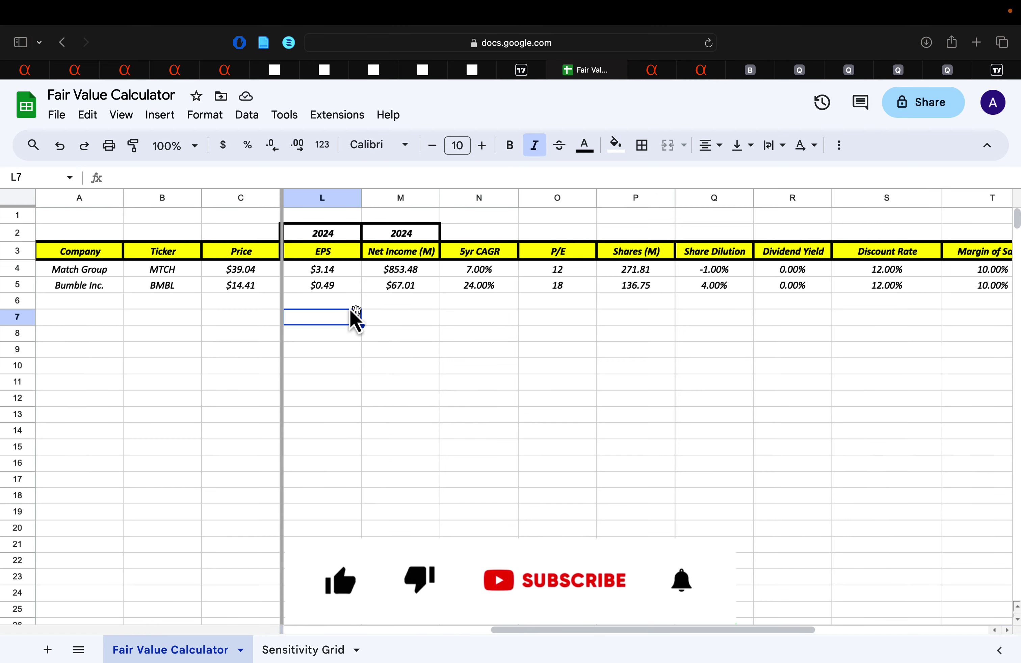
click(326, 285)
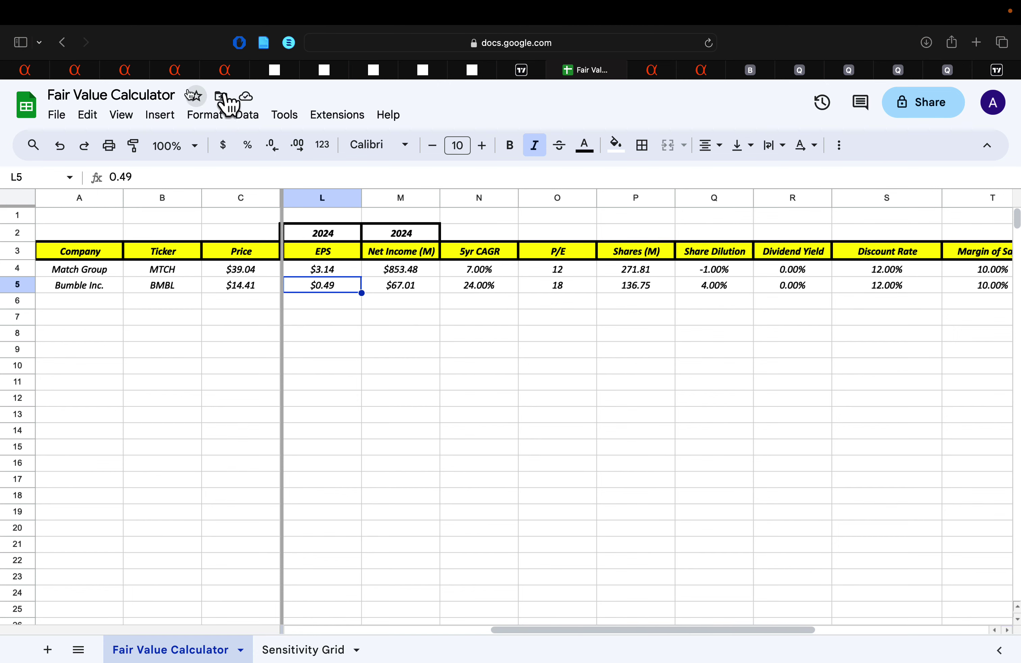
click(689, 76)
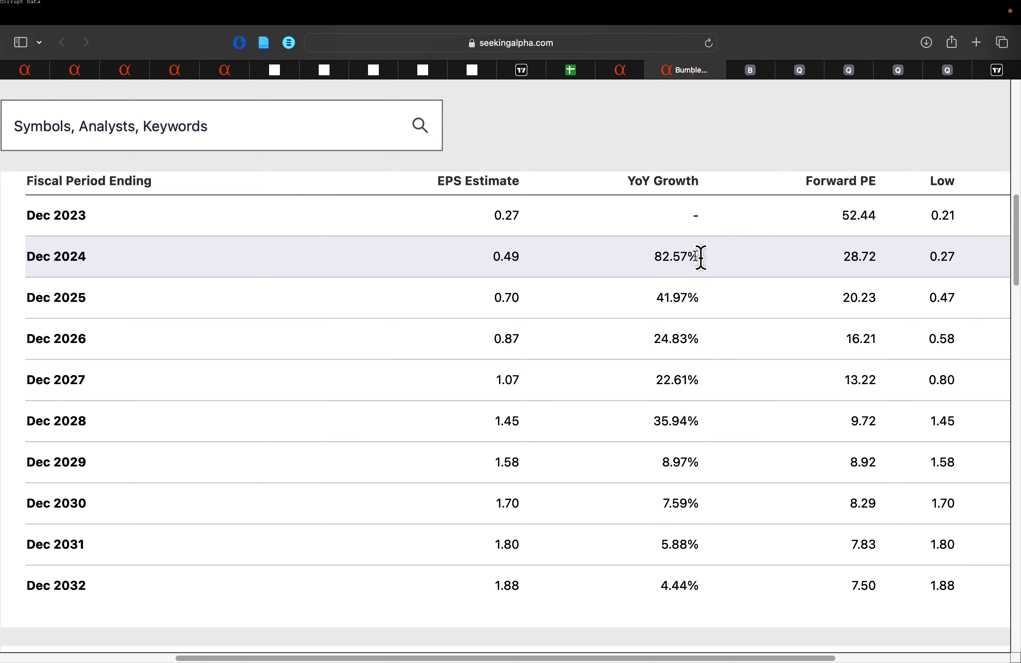
drag(700, 258, 645, 255)
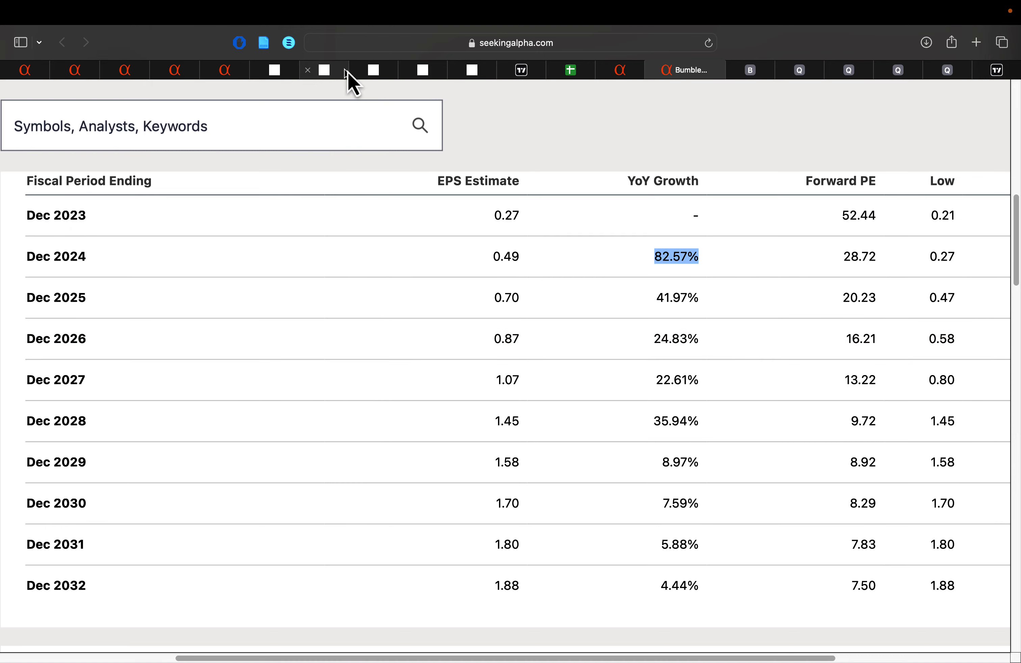
Return to the Fair Value Calculator spreadsheet and shrink the black cover box to uncover Bumble's Fair Value and % Change in row 5.
click(579, 74)
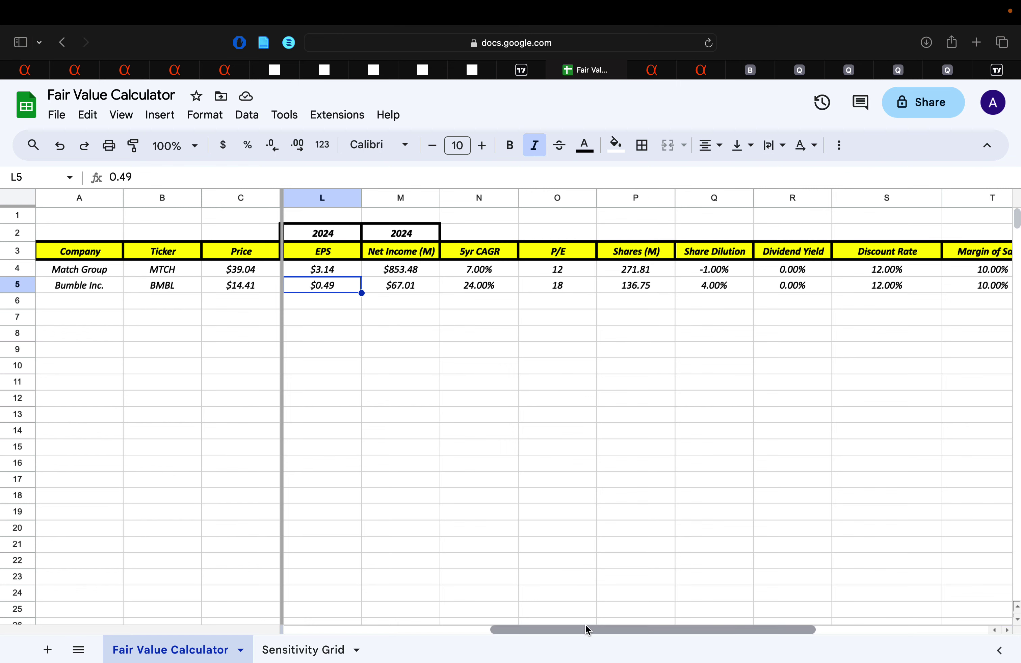
drag(588, 630, 678, 633)
key(Up)
key(Up)
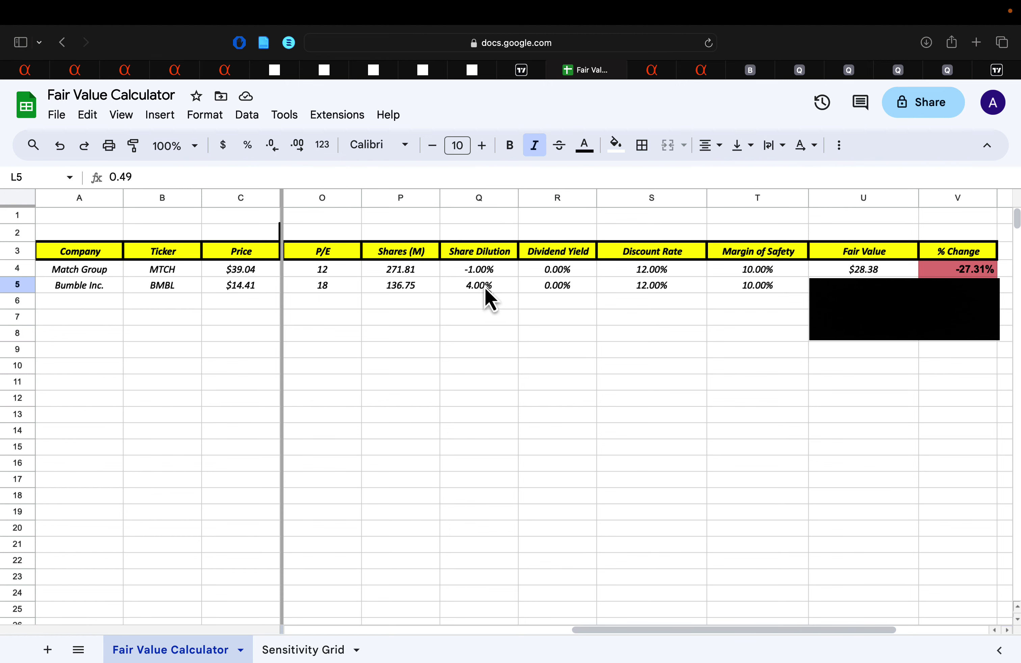
drag(672, 631, 710, 630)
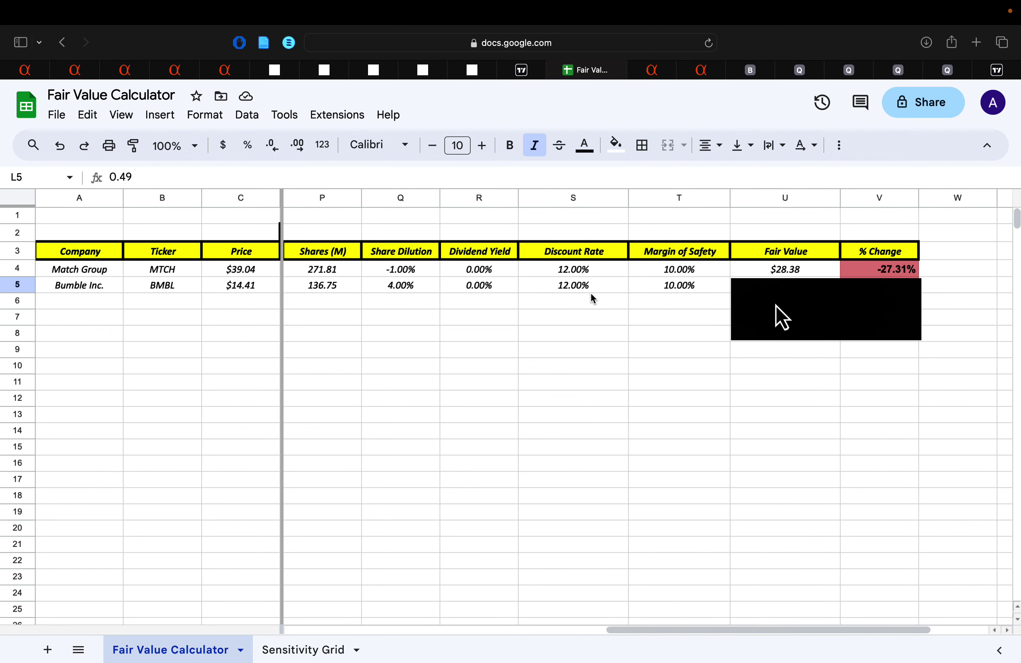
click(750, 283)
drag(827, 279, 829, 294)
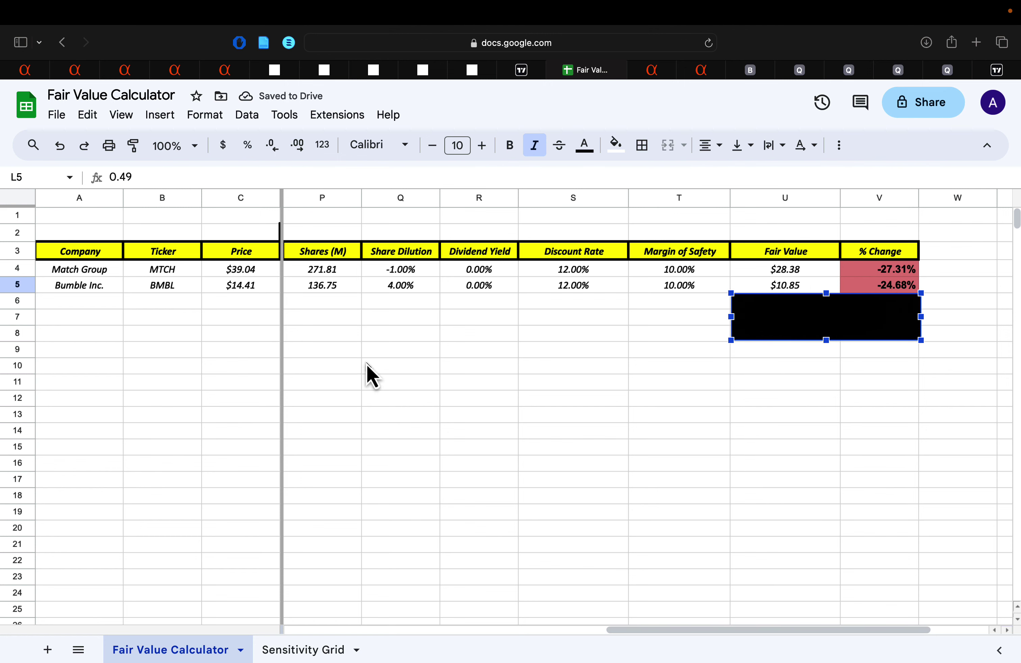
Set Bumble's share dilution in cell Q5 to 2%.
click(399, 288)
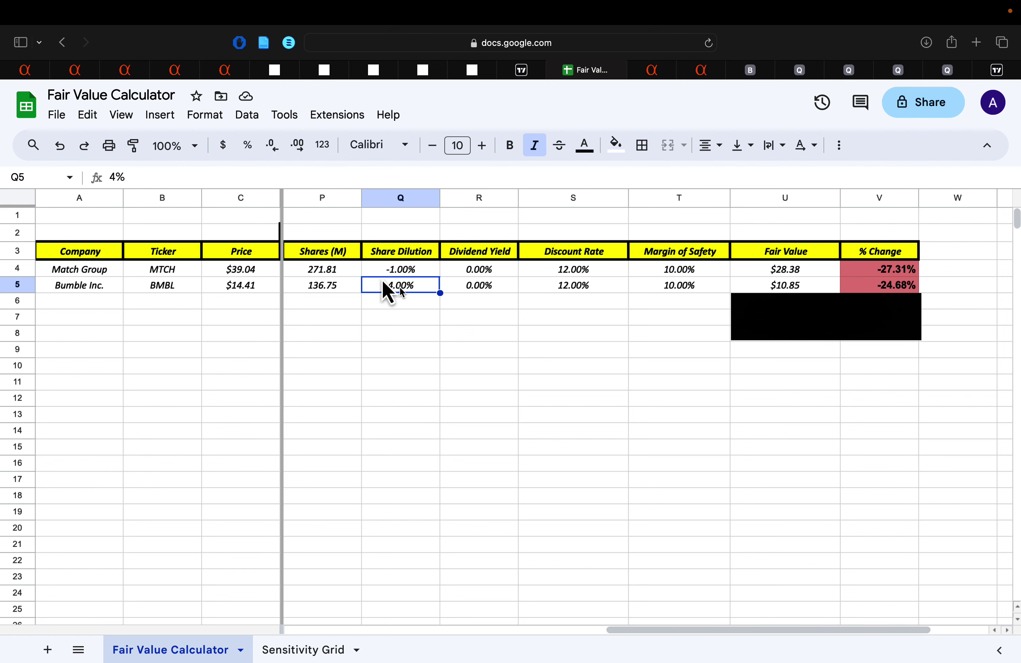
click(116, 177)
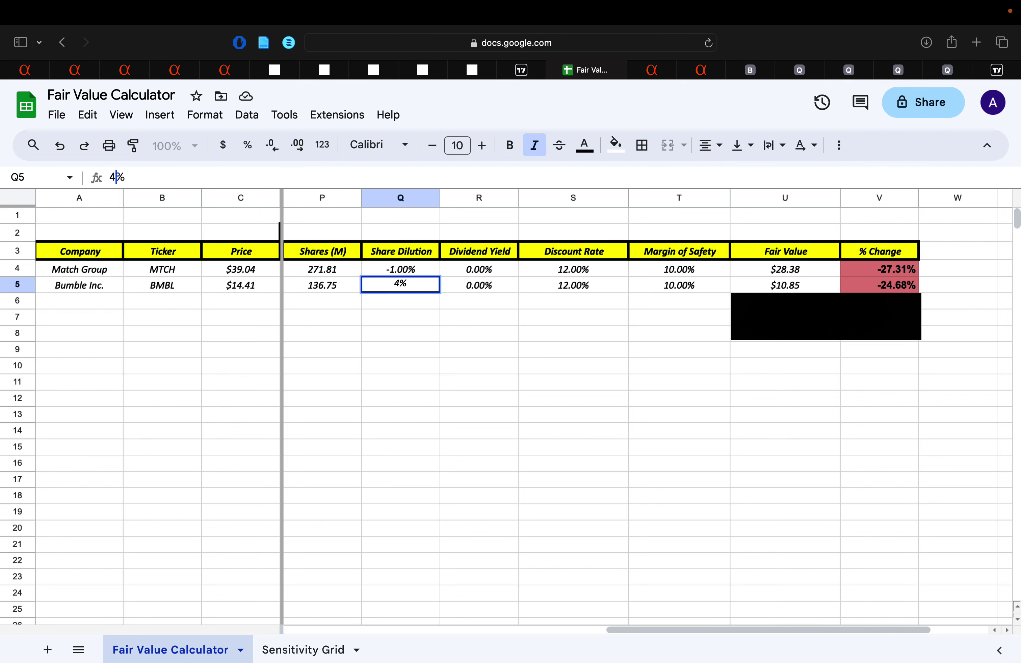
key(BackSpace)
key(Return)
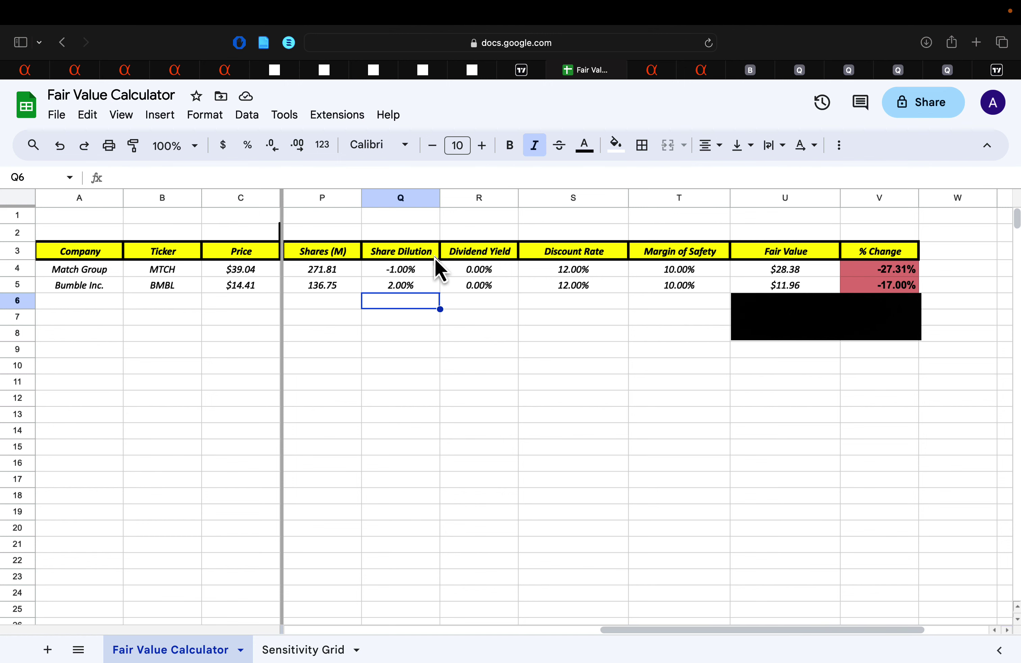
Set Bumble's share dilution in cell Q5 back to 4%.
click(145, 177)
click(399, 284)
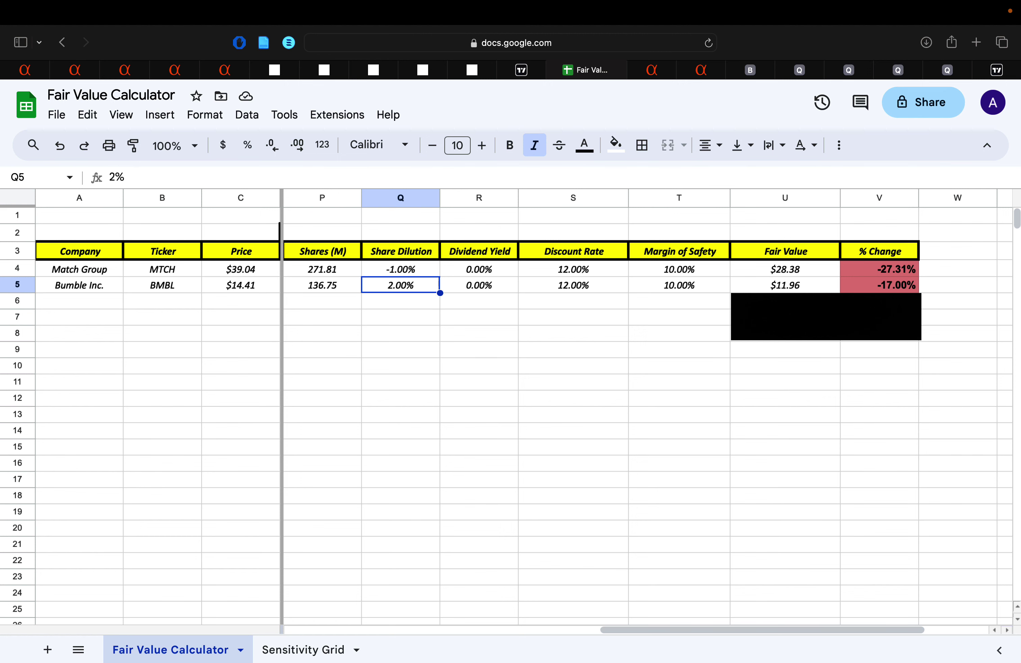
text(4%)
key(Return)
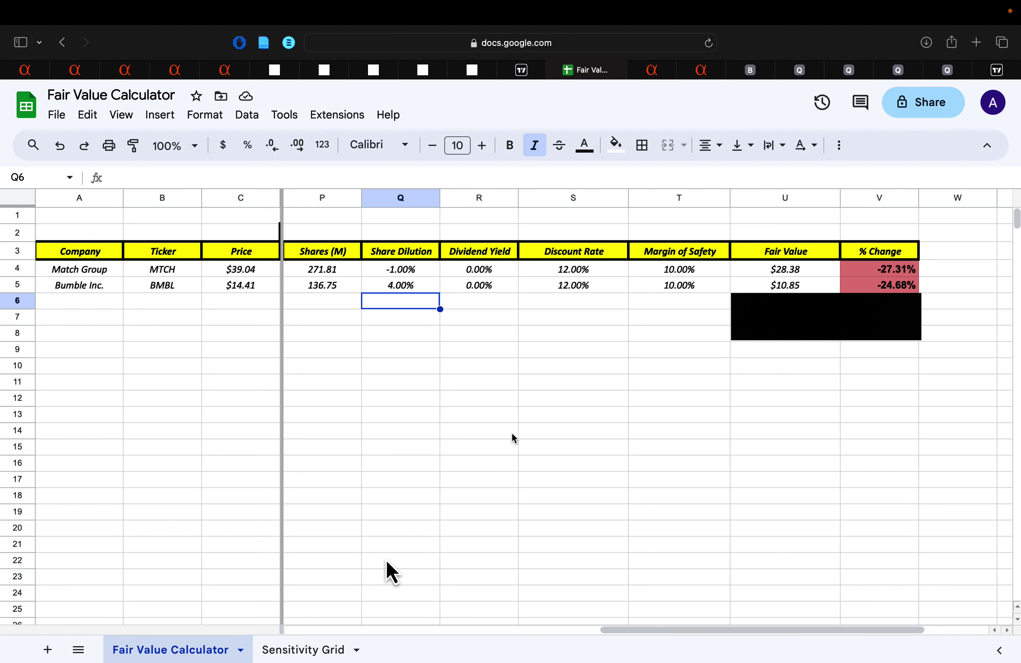
Open the Sensitivity Grid sheet and examine Bumble's fair values by 5-year CAGR and P/E.
click(318, 650)
scroll(474, 501, down, 5)
scroll(522, 447, down, 10)
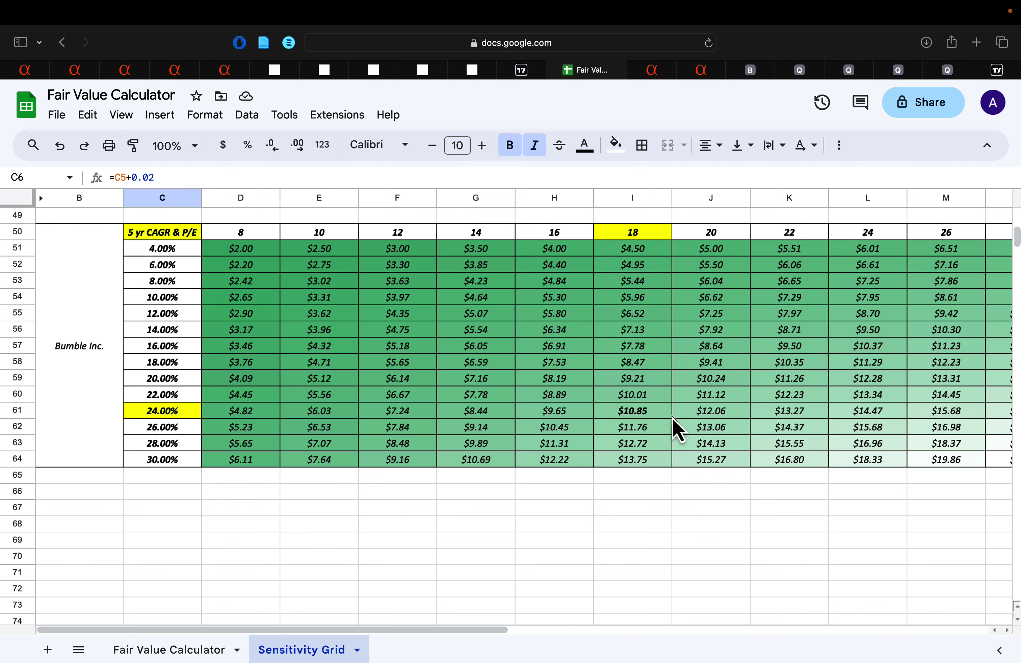
Check Bumble's fair value at a 26% CAGR and P/E of 20, and return to the Fair Value Calculator sheet.
click(711, 429)
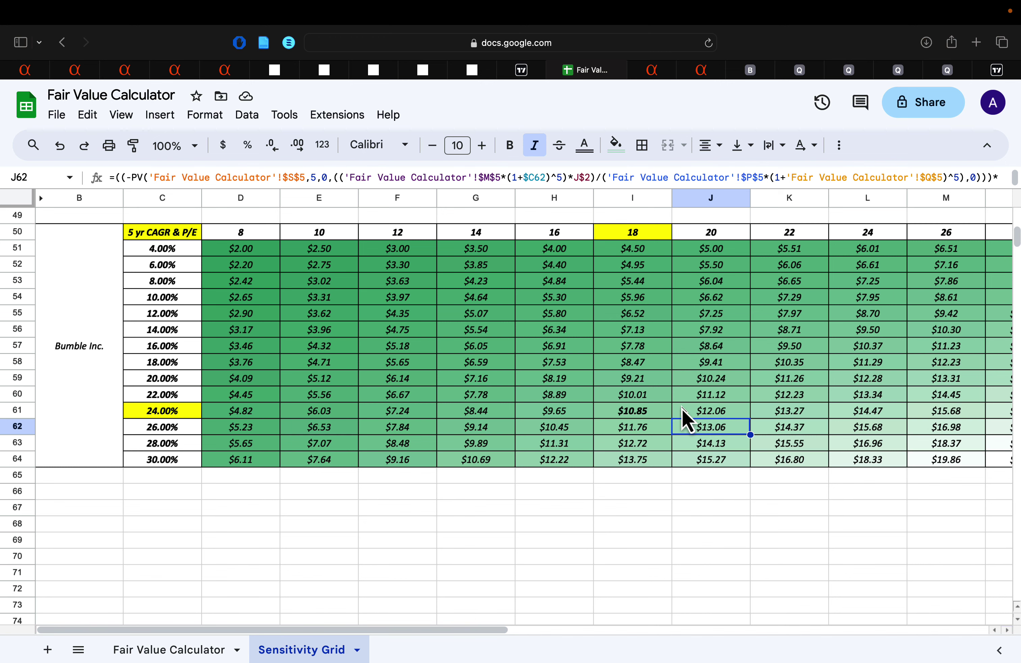
click(185, 650)
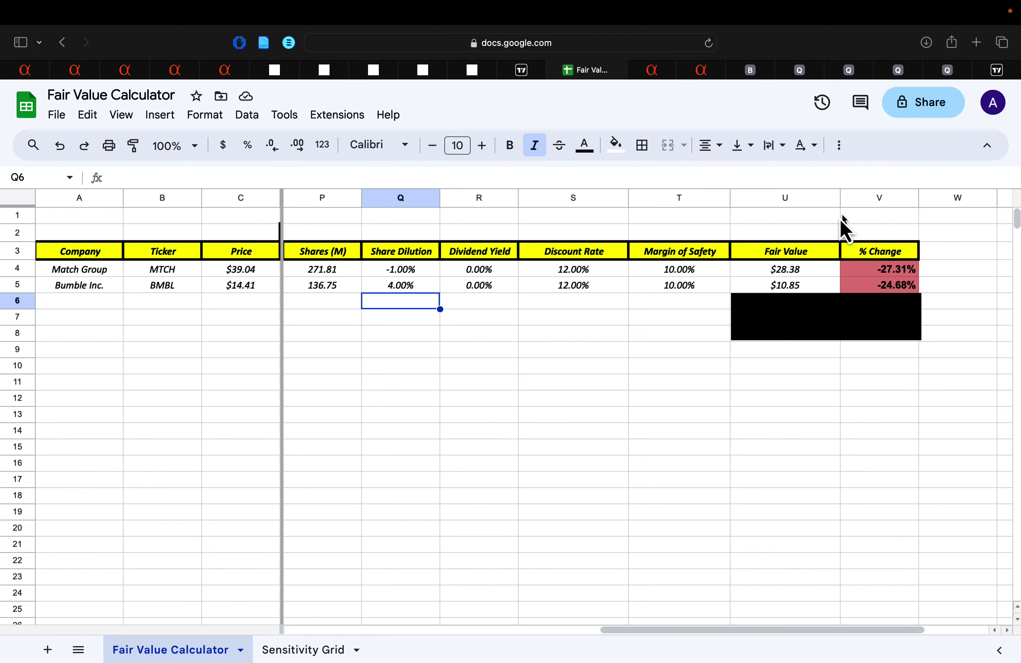
Switch to Bumble's daily TradingView chart and examine the recent price action within the descending trend channel.
click(1006, 72)
drag(688, 244, 683, 244)
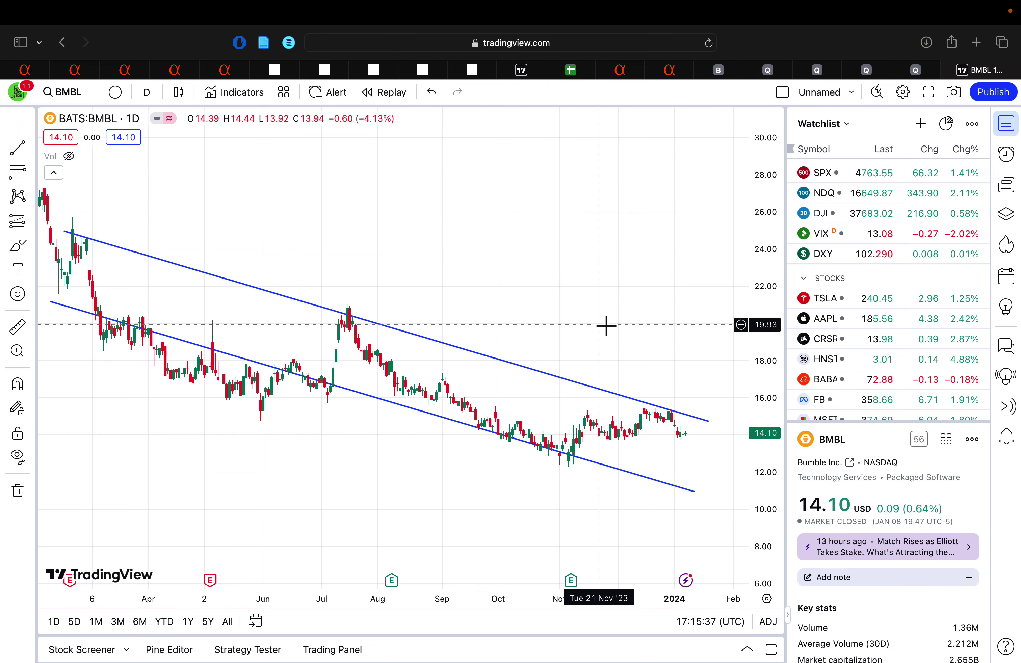
scroll(620, 326, right, 3)
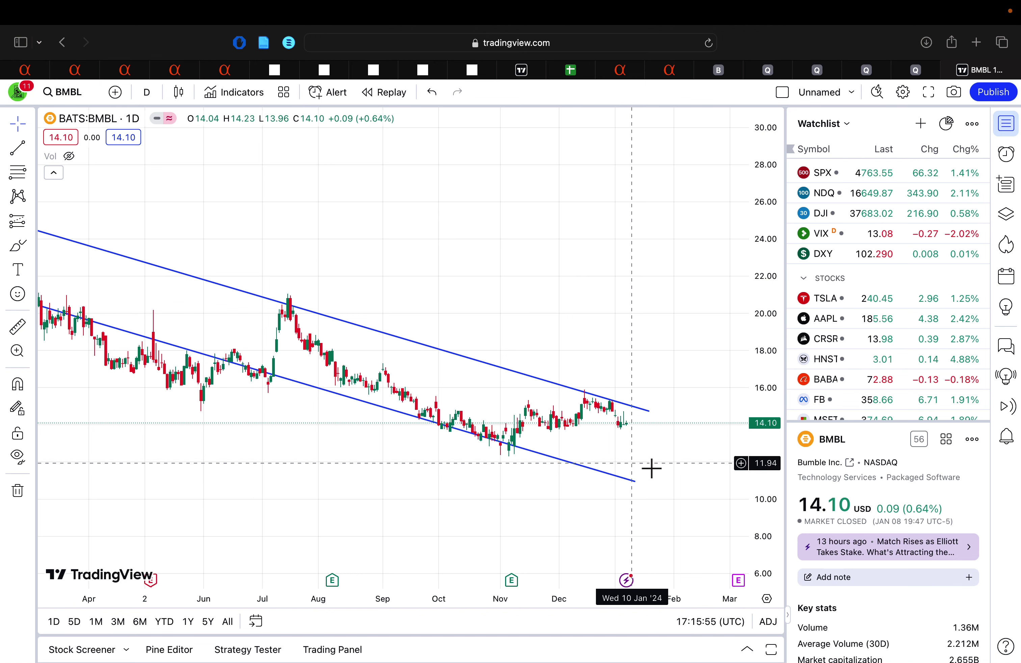
drag(633, 479, 634, 482)
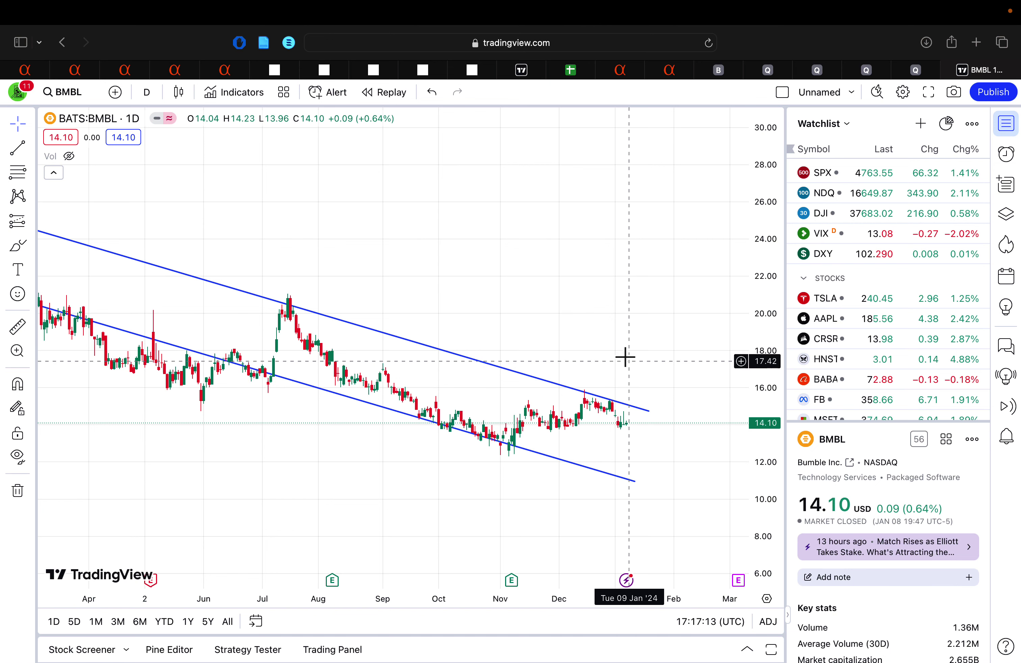
scroll(620, 355, down, 2)
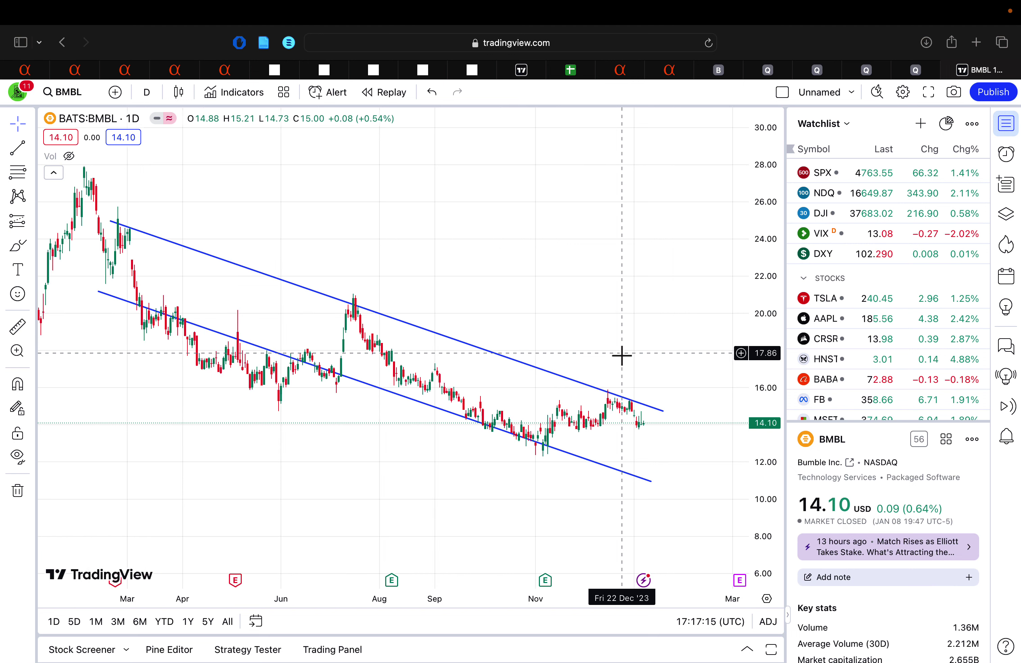
scroll(625, 351, up, 2)
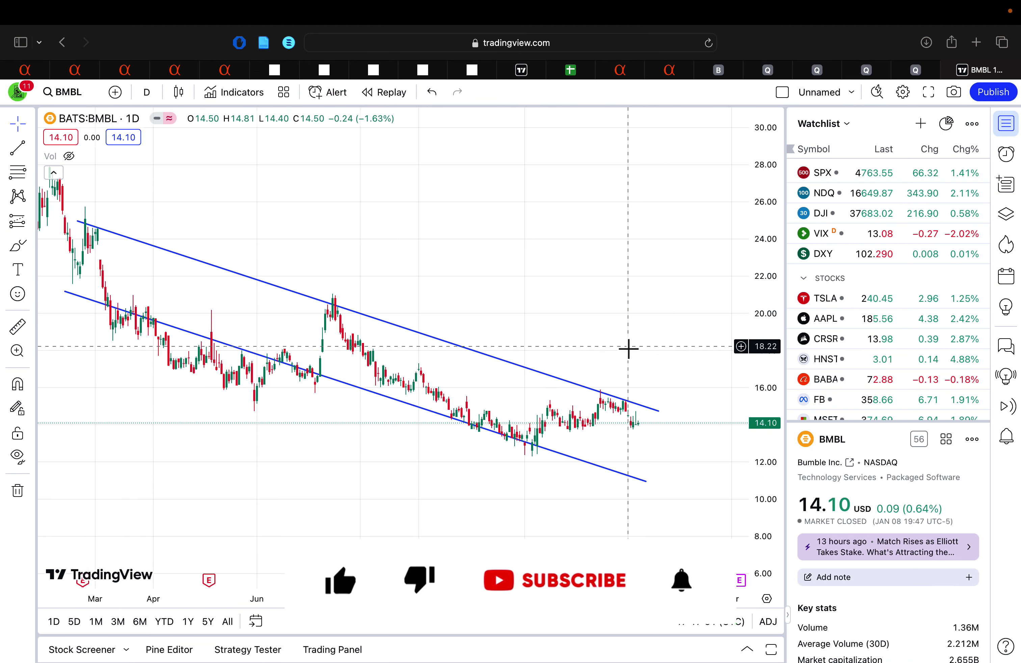
Switch to Match Group's daily TradingView chart and examine the latest price against its trend channels.
click(521, 71)
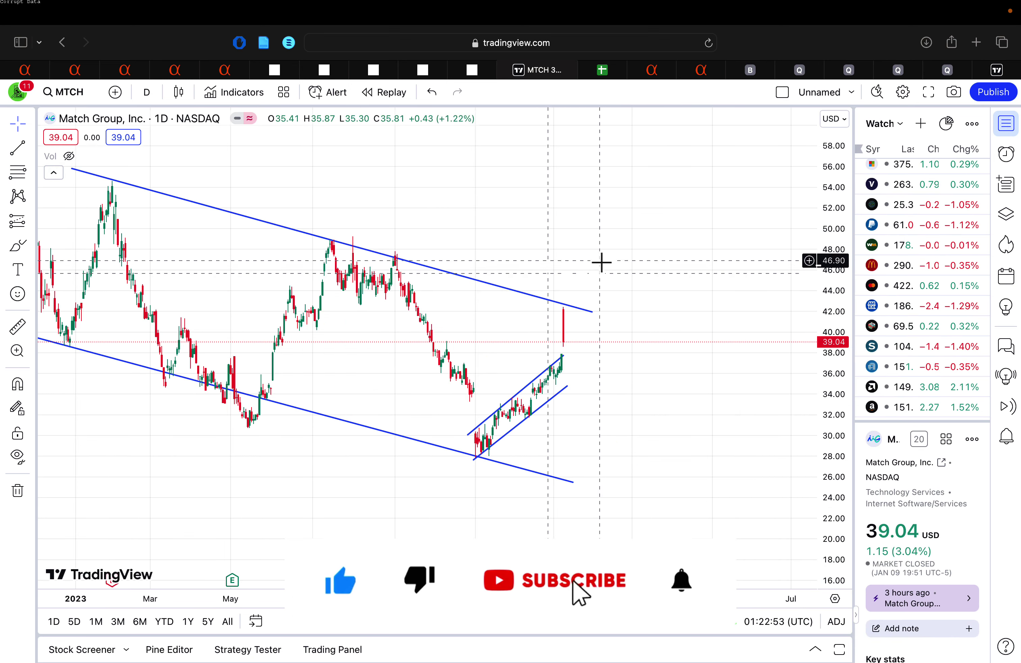
scroll(604, 256, up, 3)
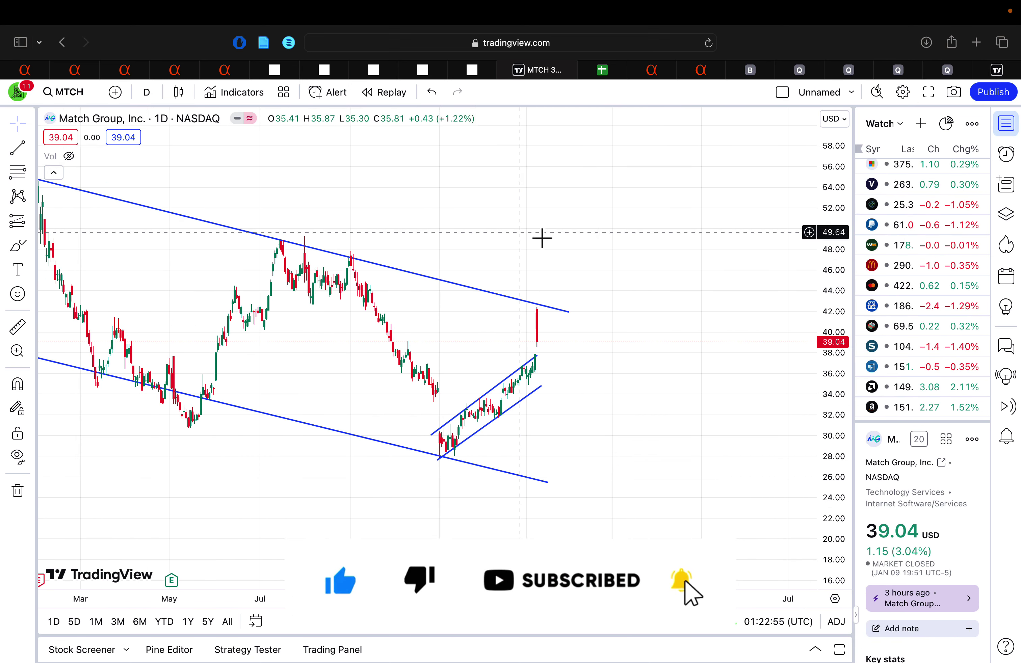